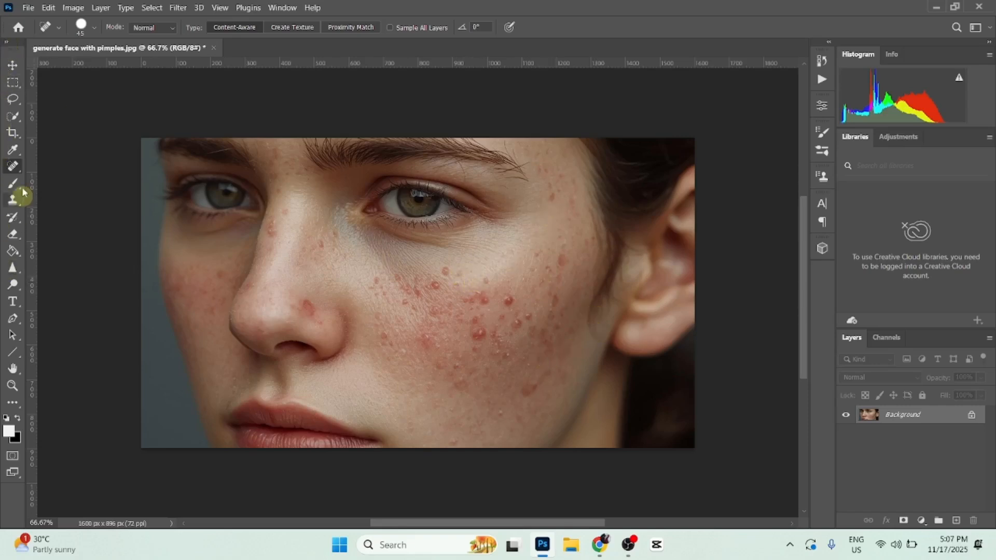
Remove the large raised pimples from the cheek with the Spot Healing Brush.
right_click(12, 166)
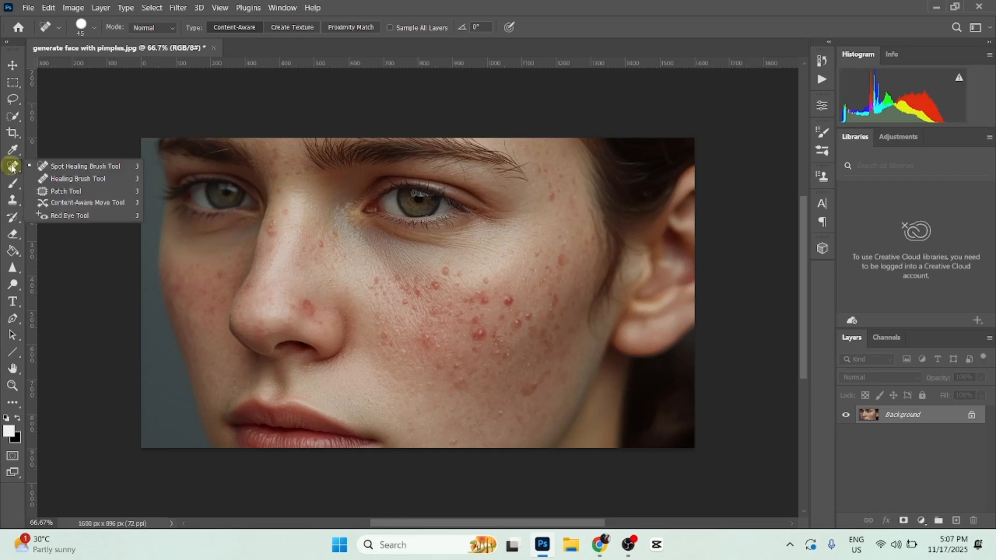
click(92, 166)
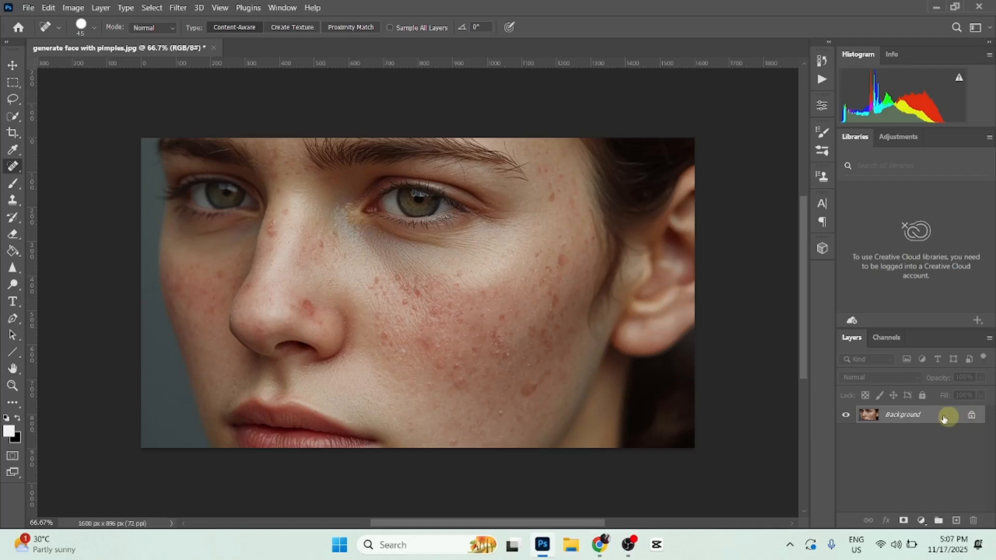
Unlock the Background layer as Layer 0 and convert it to a smart object.
double_click(935, 419)
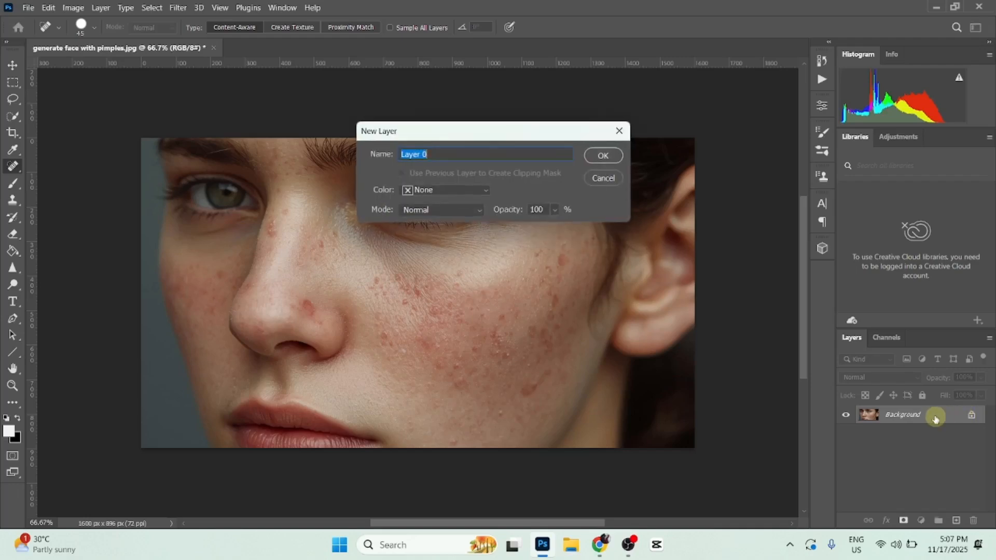
click(603, 155)
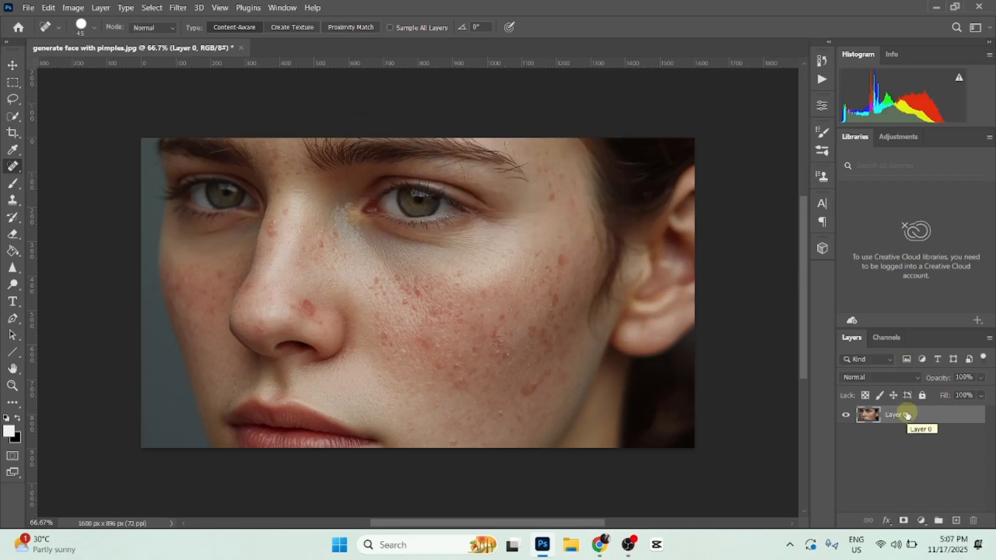
right_click(907, 415)
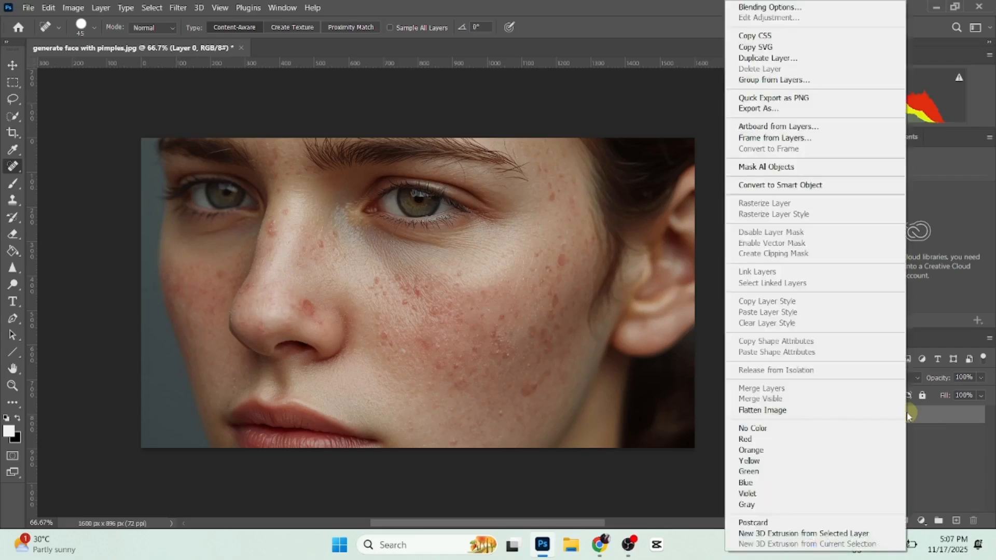
click(812, 186)
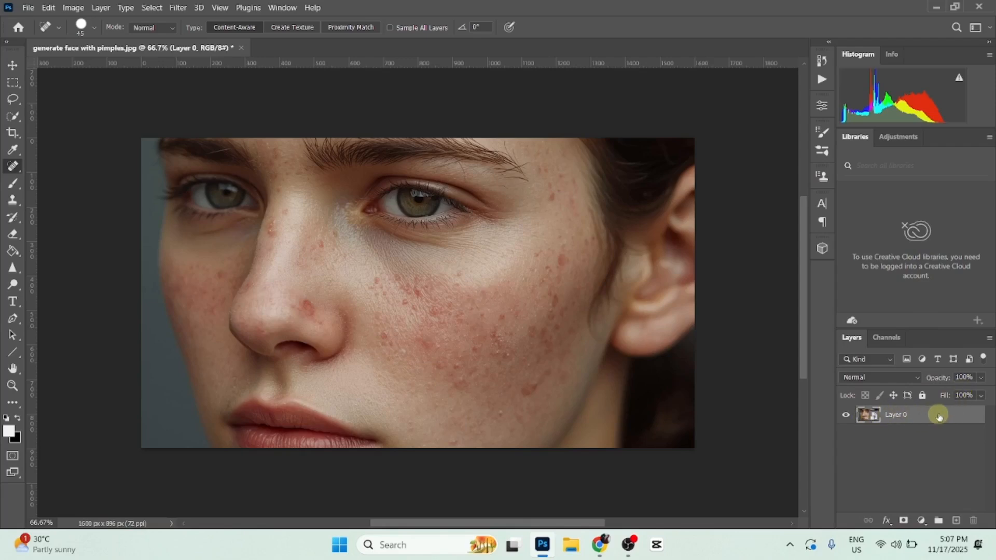
Create an inverted duplicate of Layer 0 and set its blend mode to Vivid Light.
drag(934, 416, 957, 521)
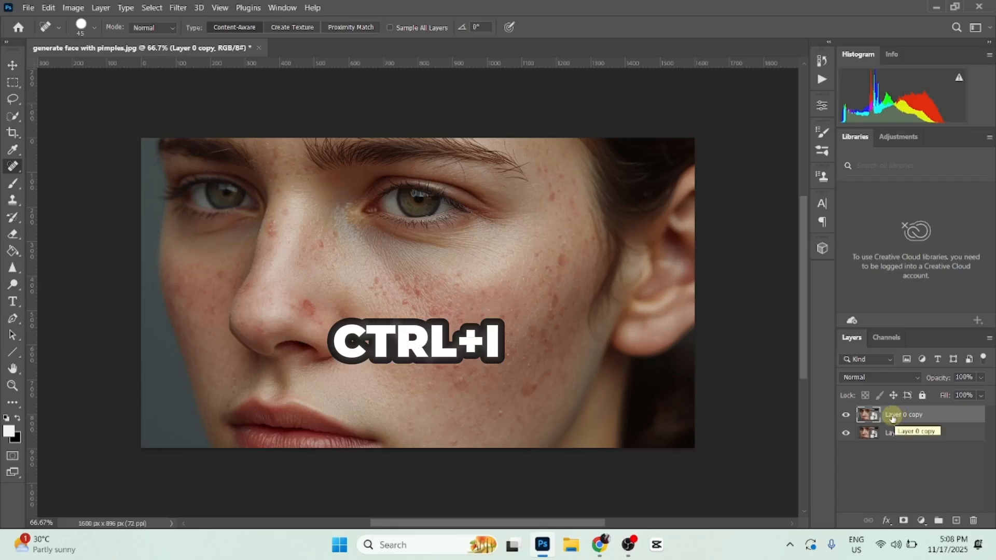
key(ctrl+i)
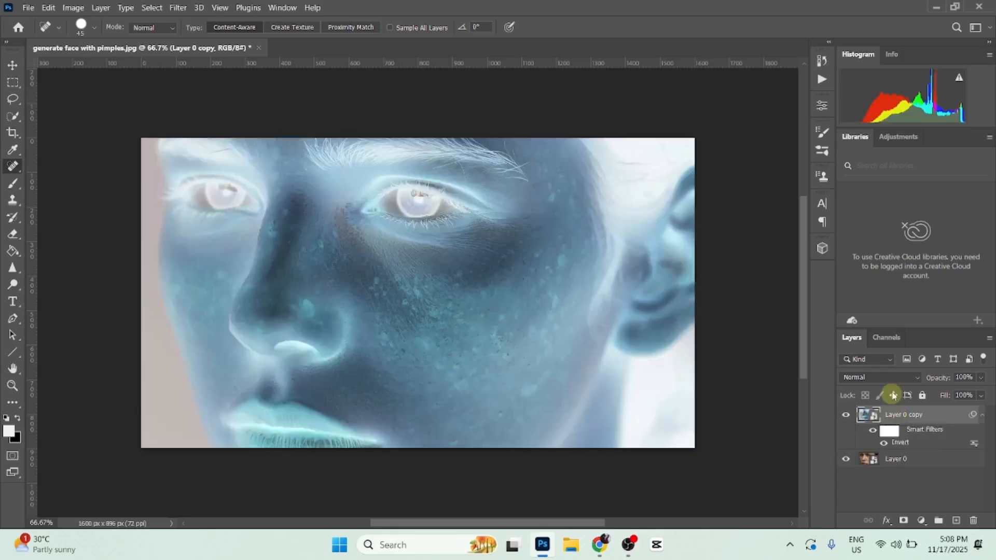
click(880, 379)
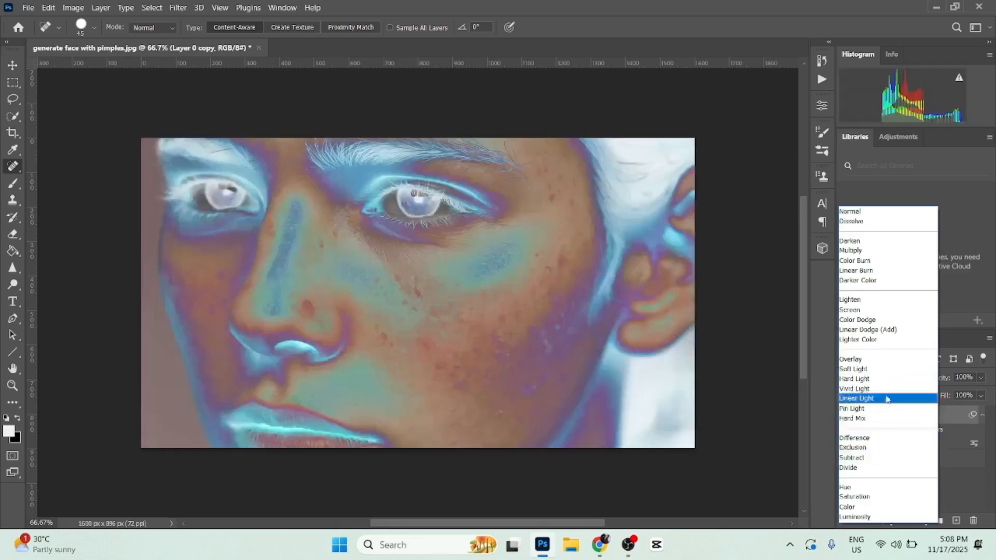
click(885, 388)
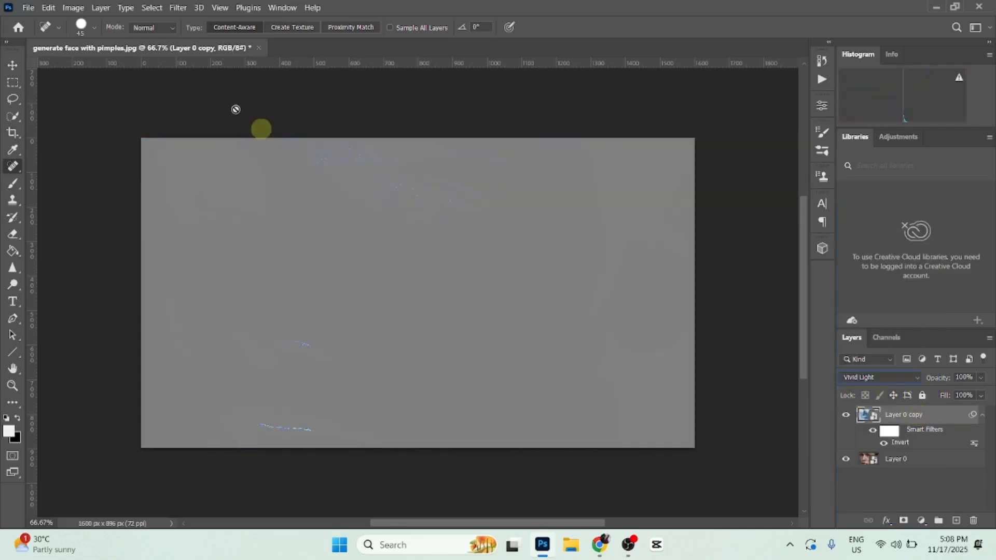
Apply a High Pass filter with a radius of 33.2 pixels to the inverted copy.
click(179, 8)
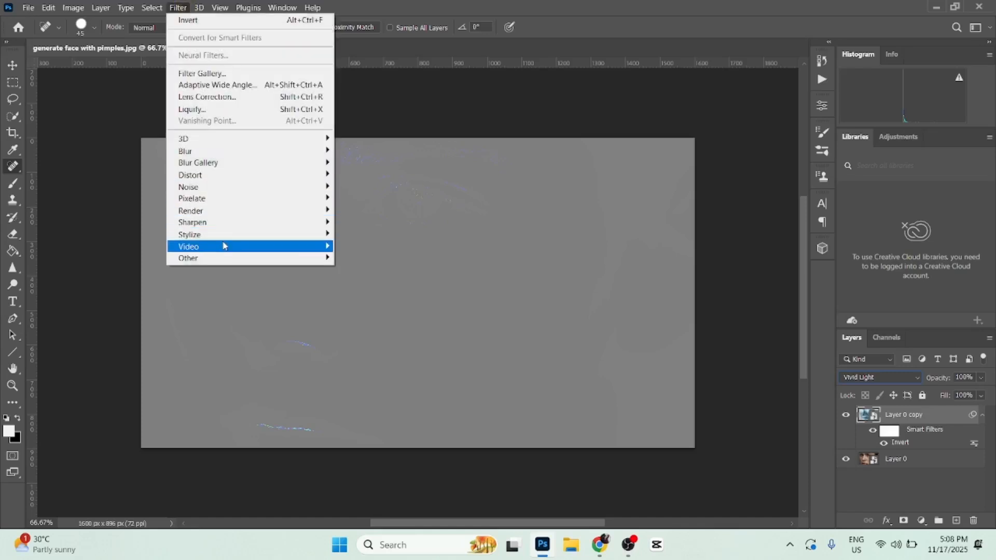
mouse_move(290, 258)
click(362, 270)
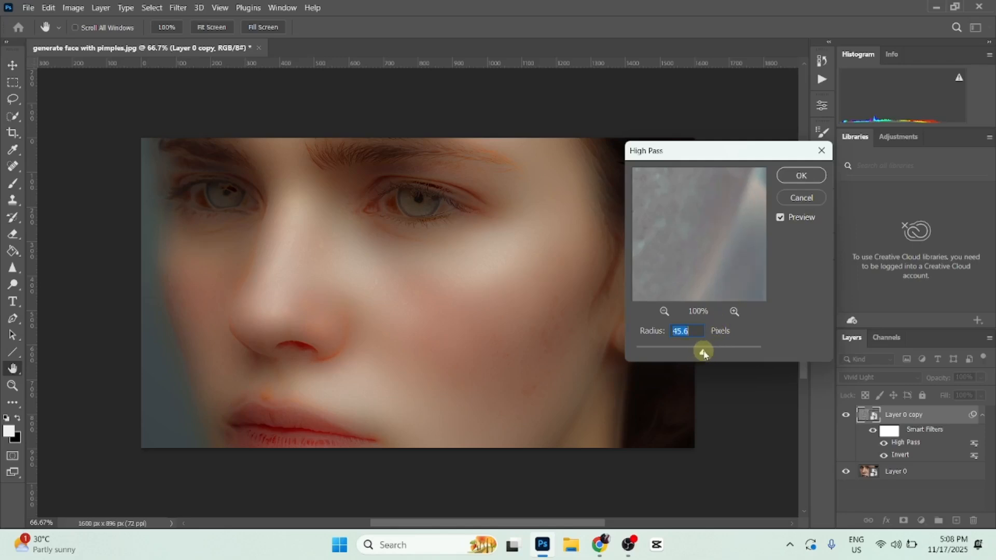
drag(696, 353, 696, 354)
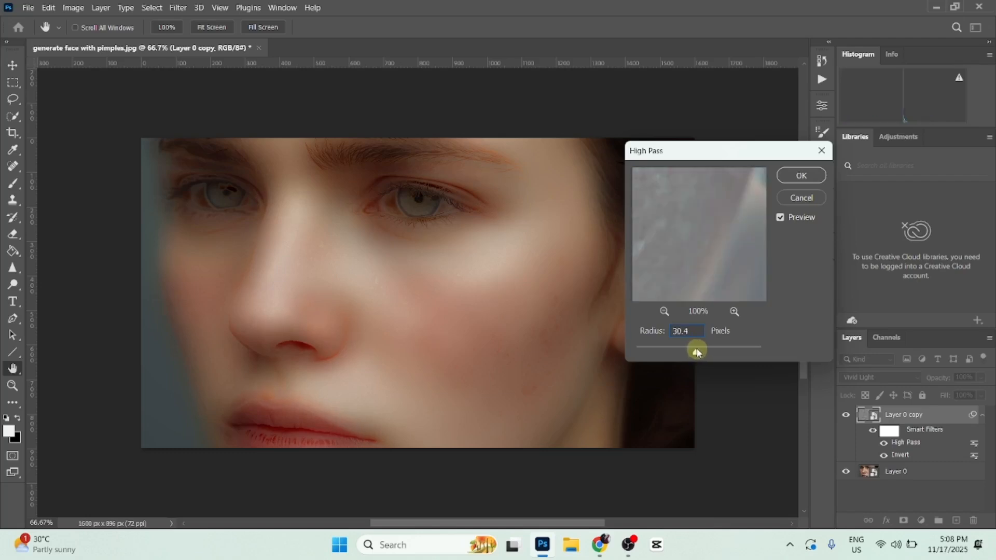
double_click(679, 331)
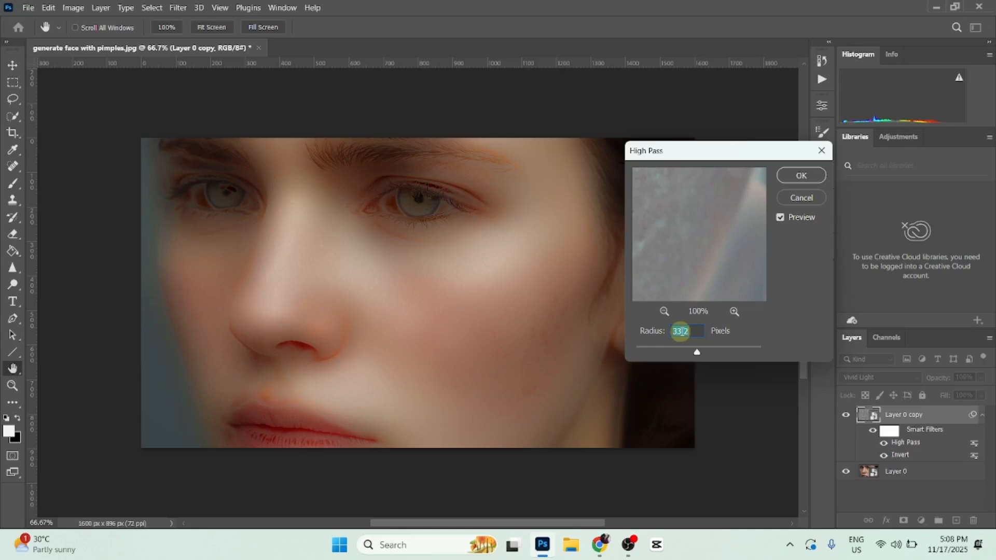
click(790, 179)
key(j)
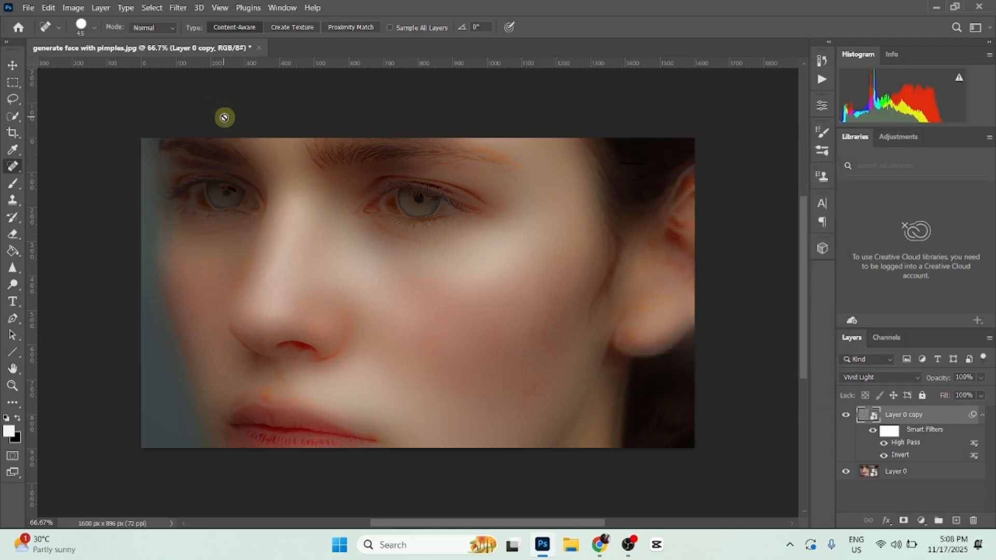
Apply a Gaussian Blur with a radius of 3.4 pixels to Layer 0 copy.
click(178, 7)
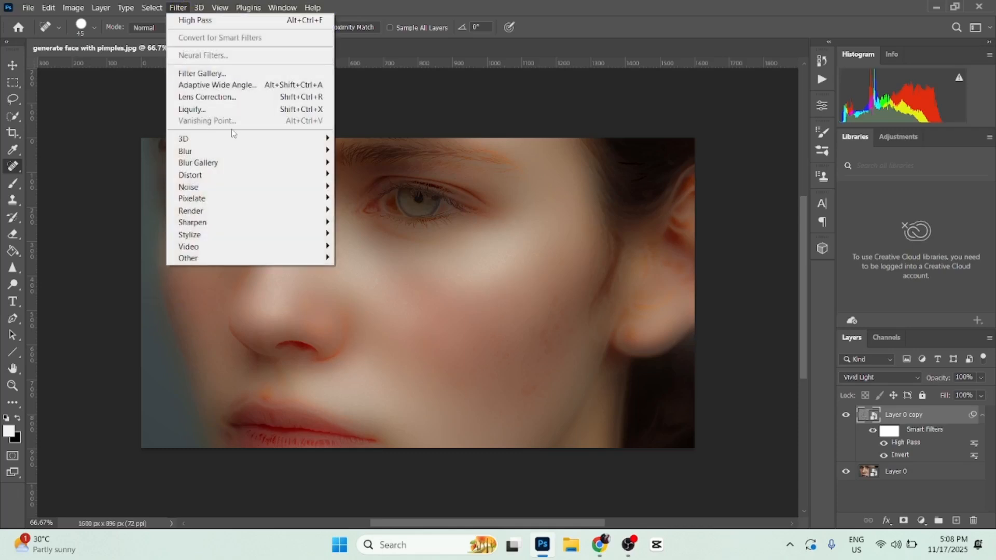
mouse_move(286, 152)
click(380, 199)
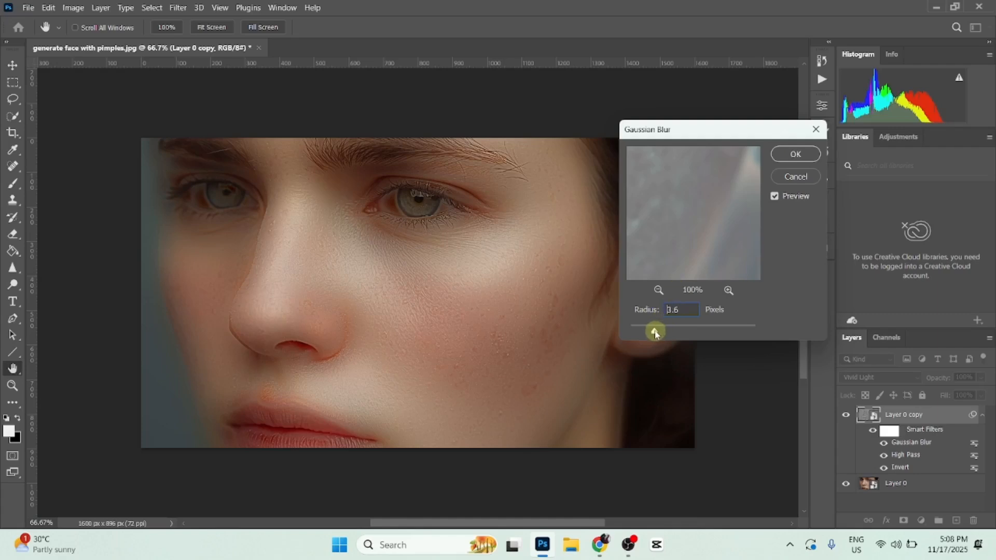
drag(655, 333, 658, 334)
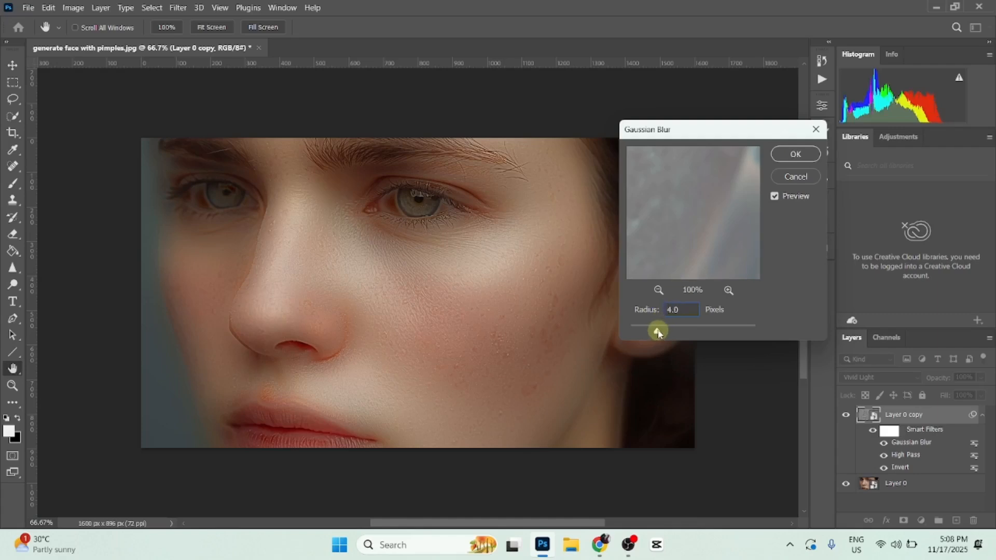
drag(659, 334, 655, 335)
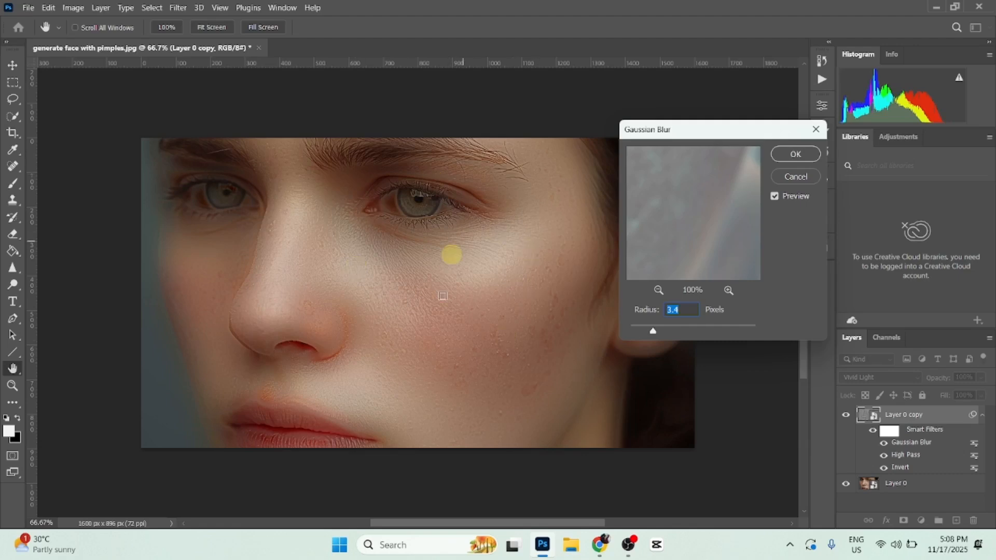
click(791, 155)
key(j)
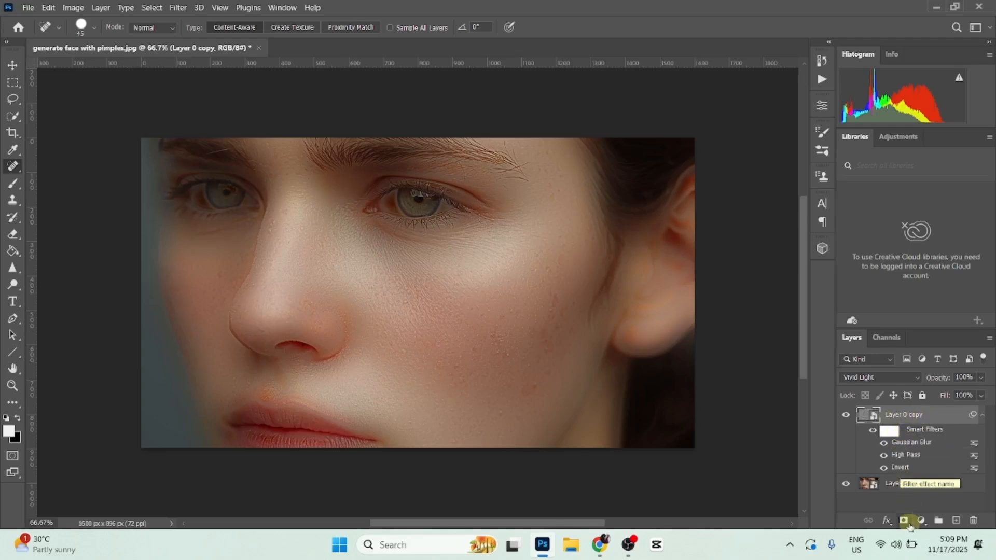
Add a black layer mask to Layer 0 copy and ready the Brush with a white (ffffff) foreground color.
alt+click(904, 521)
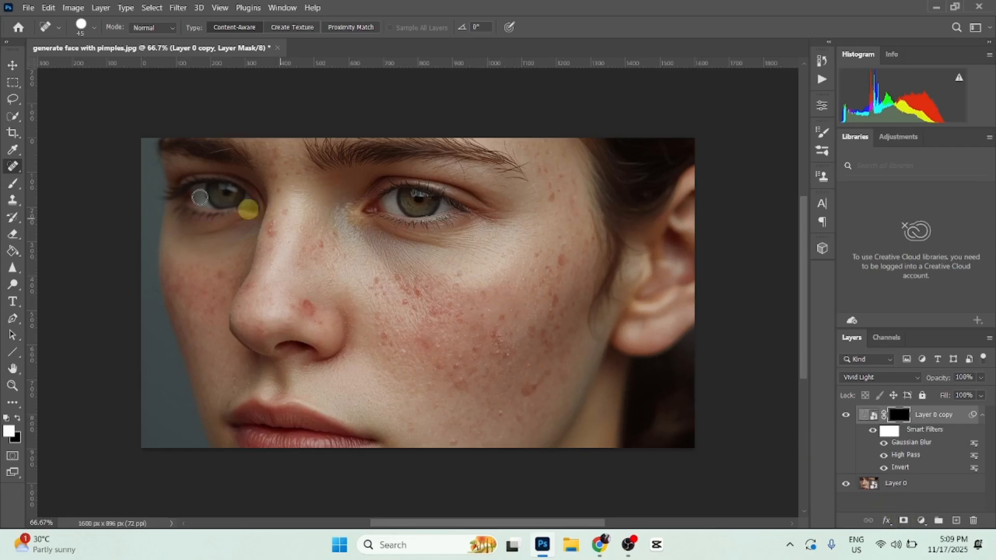
click(12, 183)
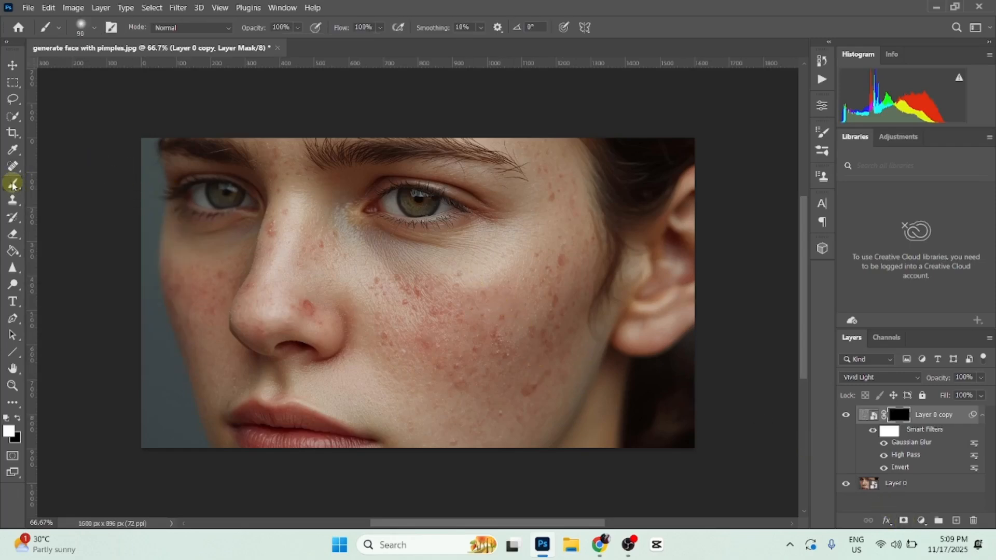
click(13, 431)
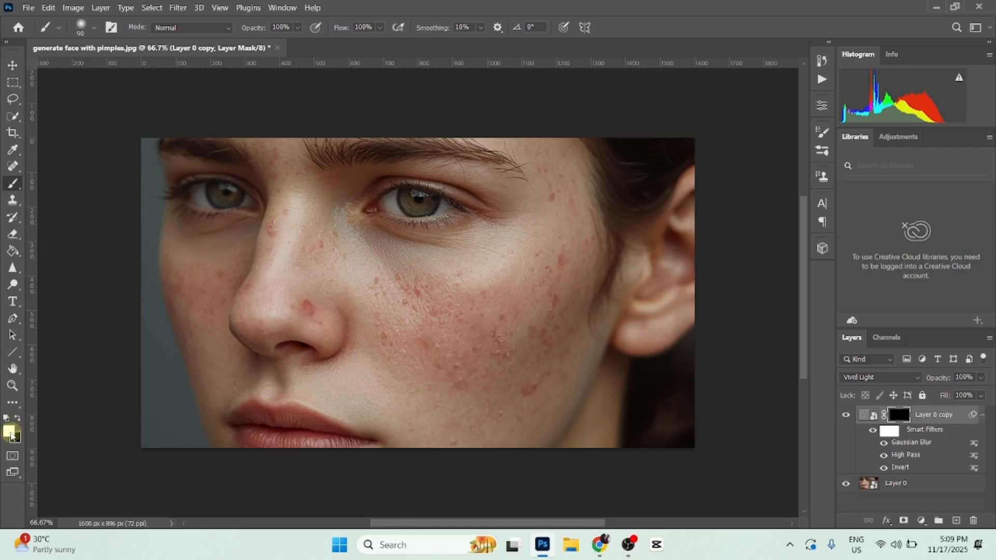
click(10, 434)
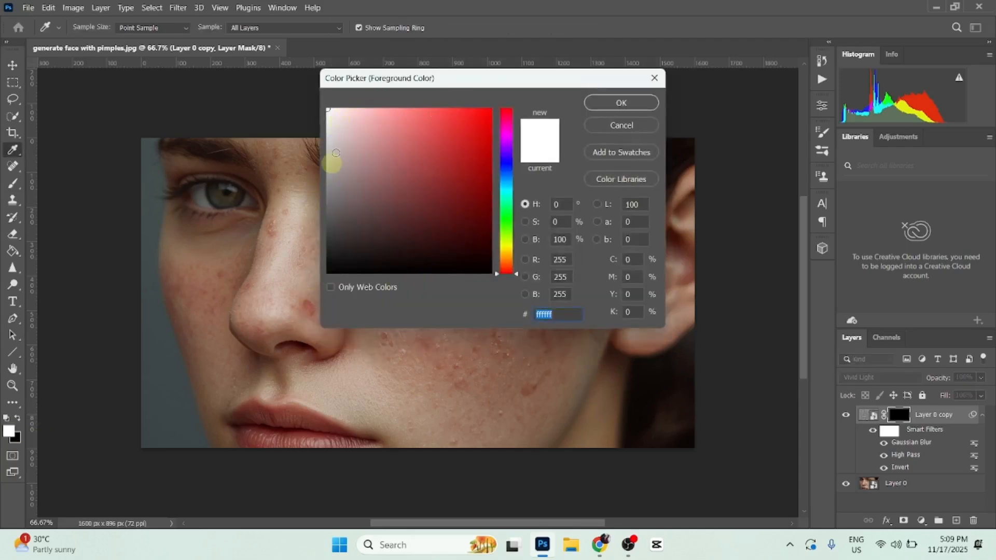
drag(476, 119, 267, 97)
click(620, 103)
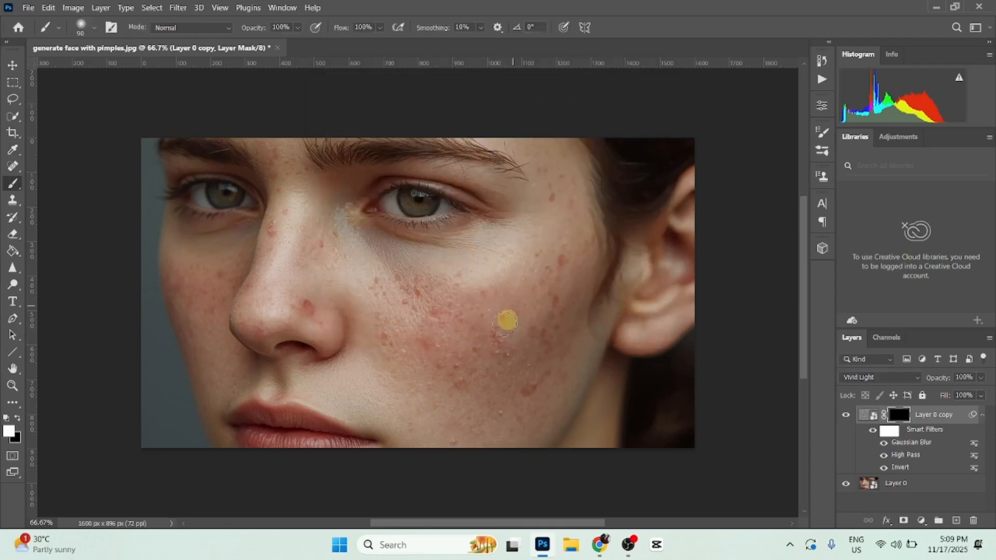
Paint white on the mask over the blemished cheeks, nose and forehead, varying the brush size between 90 and 250.
mouse_move(512, 317)
mouse_down()
mouse_move(482, 291)
mouse_move(473, 314)
mouse_move(431, 294)
mouse_move(424, 310)
mouse_move(438, 296)
mouse_move(484, 364)
mouse_move(507, 315)
mouse_move(454, 380)
mouse_move(507, 329)
mouse_move(516, 346)
mouse_move(533, 340)
mouse_move(570, 259)
mouse_move(553, 332)
mouse_move(548, 260)
mouse_move(521, 392)
mouse_move(547, 336)
mouse_move(542, 370)
mouse_move(521, 399)
mouse_move(551, 360)
mouse_move(520, 390)
mouse_move(538, 367)
mouse_move(466, 369)
mouse_move(461, 394)
mouse_move(453, 352)
mouse_move(432, 358)
mouse_move(403, 271)
mouse_move(402, 327)
mouse_move(418, 285)
mouse_move(381, 286)
mouse_move(386, 354)
mouse_move(385, 323)
mouse_move(399, 363)
mouse_move(386, 336)
mouse_move(424, 363)
mouse_move(430, 340)
mouse_move(491, 411)
mouse_move(512, 368)
mouse_move(500, 375)
mouse_move(494, 355)
mouse_move(523, 335)
mouse_move(566, 264)
mouse_move(559, 292)
mouse_move(555, 231)
mouse_move(527, 333)
mouse_move(529, 293)
mouse_move(492, 307)
mouse_move(484, 367)
mouse_move(504, 363)
mouse_move(329, 248)
mouse_move(319, 226)
mouse_move(318, 243)
mouse_move(325, 224)
mouse_move(313, 261)
mouse_move(333, 228)
mouse_move(303, 306)
mouse_move(271, 222)
mouse_move(271, 256)
mouse_move(286, 182)
mouse_move(277, 153)
mouse_move(289, 173)
mouse_move(225, 278)
mouse_move(190, 286)
mouse_move(201, 311)
mouse_move(211, 298)
mouse_move(190, 304)
mouse_move(181, 287)
mouse_move(202, 325)
mouse_move(247, 280)
mouse_move(345, 334)
mouse_move(322, 325)
mouse_move(417, 343)
mouse_move(325, 323)
mouse_move(307, 307)
mouse_move(511, 347)
mouse_move(534, 287)
mouse_move(548, 172)
mouse_move(544, 309)
mouse_move(532, 394)
mouse_up()
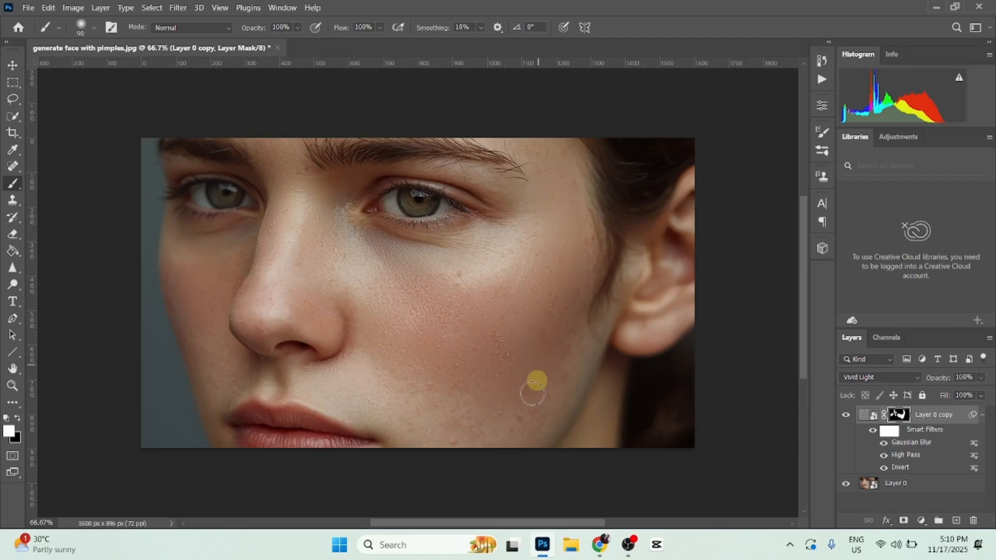
key(bracketright)
key(bracketright)
key(bracketright)
key(bracketright)
key(bracketright)
key(bracketright)
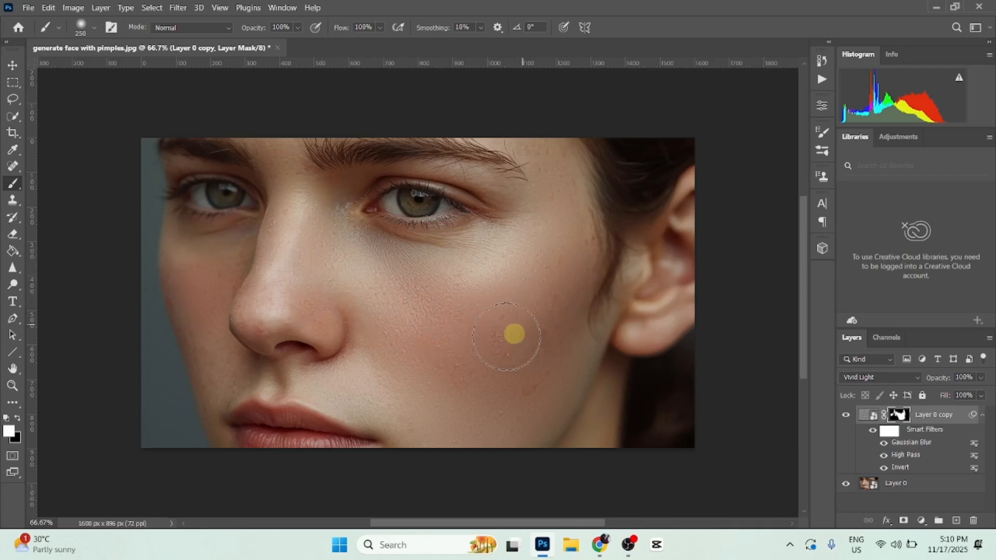
key(bracketleft)
key(bracketleft)
key(bracketleft)
key(bracketleft)
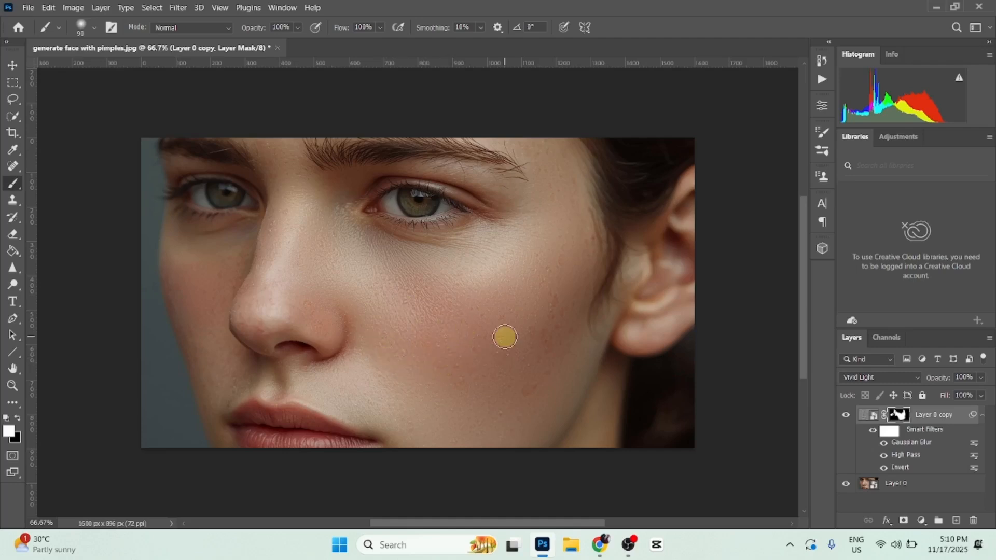
Compare the face before and after smoothing by toggling the visibility of Layer 0 copy.
scroll(500, 321, up, 2)
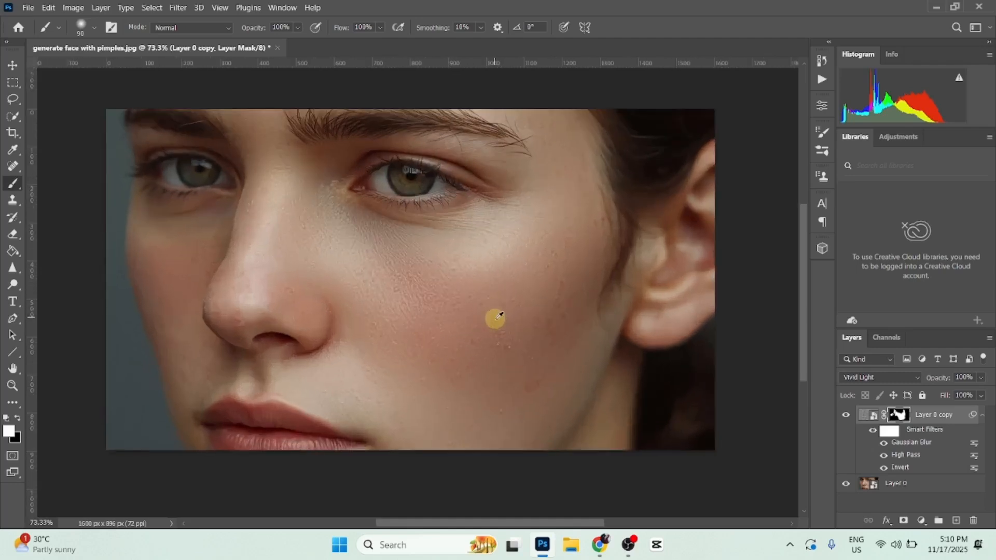
scroll(523, 324, down, 3)
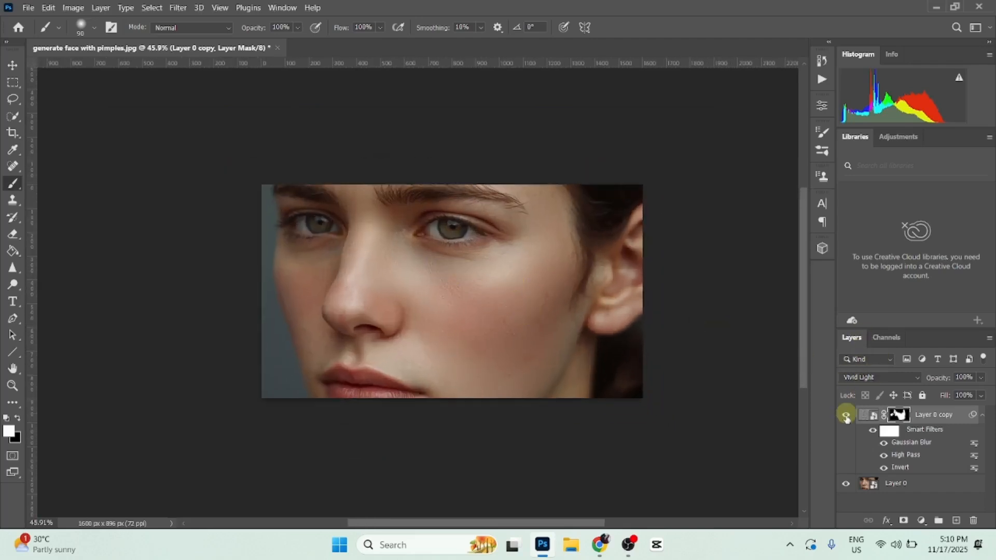
click(846, 415)
click(846, 416)
click(846, 417)
click(846, 416)
click(846, 417)
click(846, 418)
click(846, 417)
click(846, 418)
click(846, 417)
click(846, 417)
scroll(453, 349, up, 2)
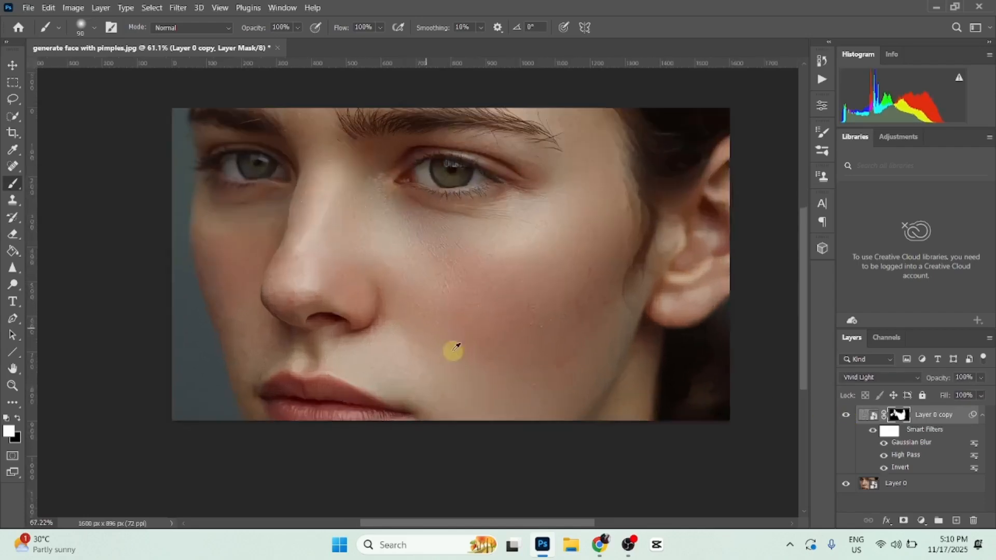